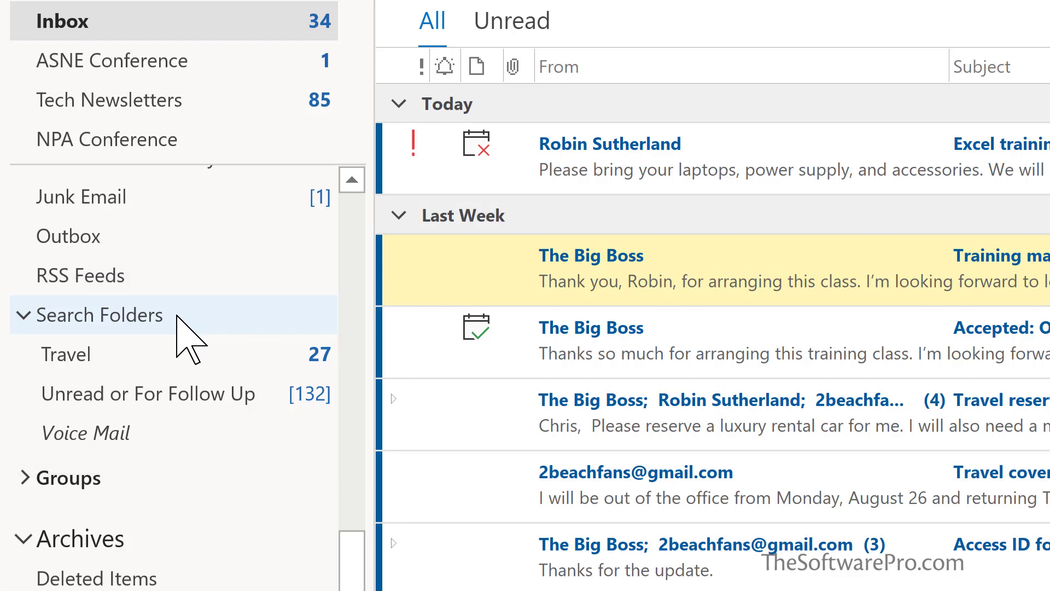
Open the New Search Folder dialog from the Search Folders context menu
{"action": "right_click", "coordinate": [177, 316]}
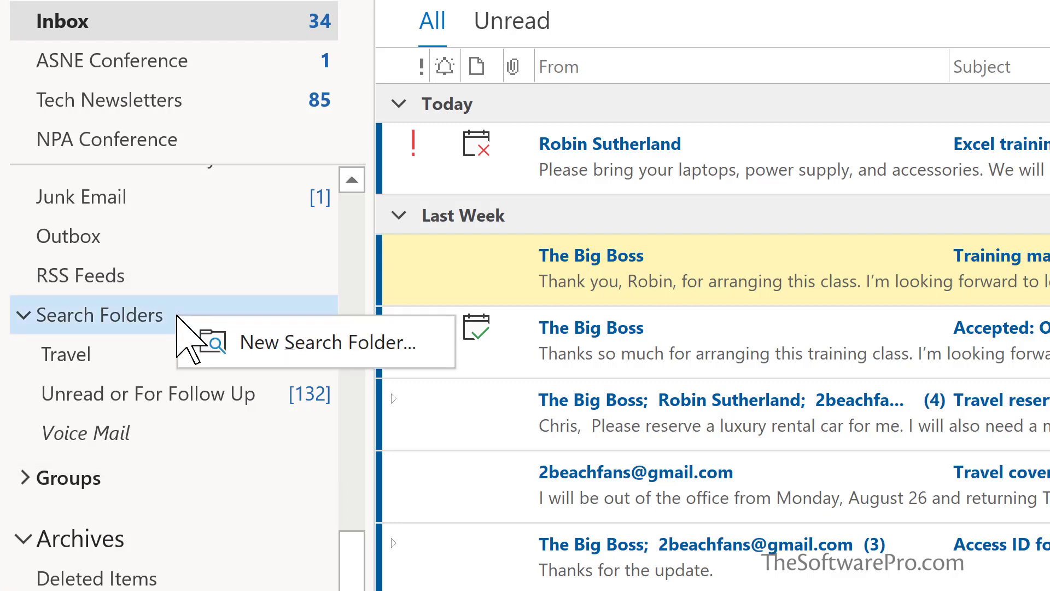
{"action": "left_click", "coordinate": [249, 343]}
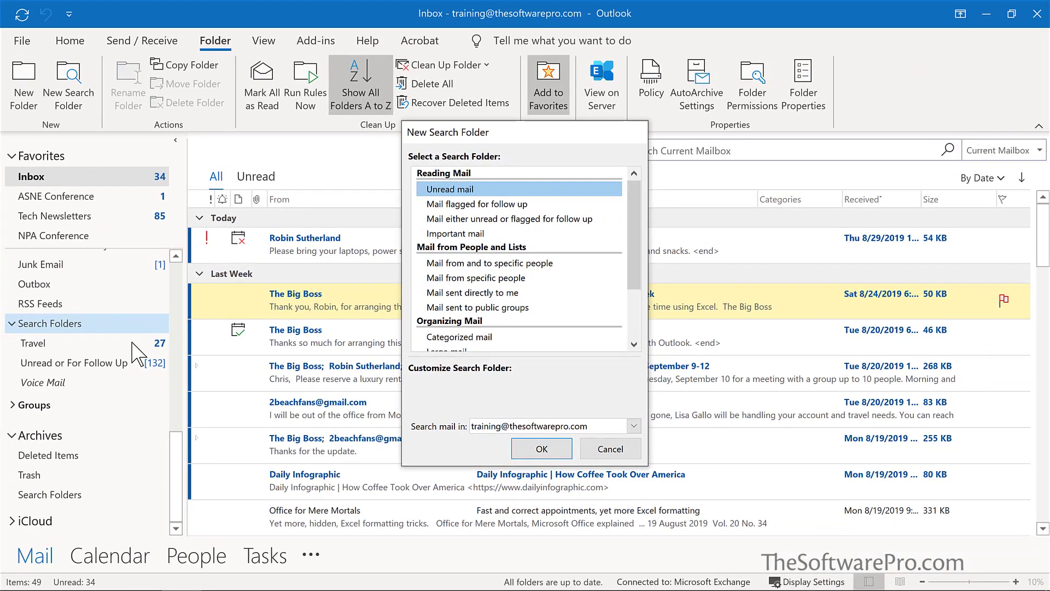
Cancel the New Search Folder dialog without creating any folder
{"action": "key", "text": "Escape"}
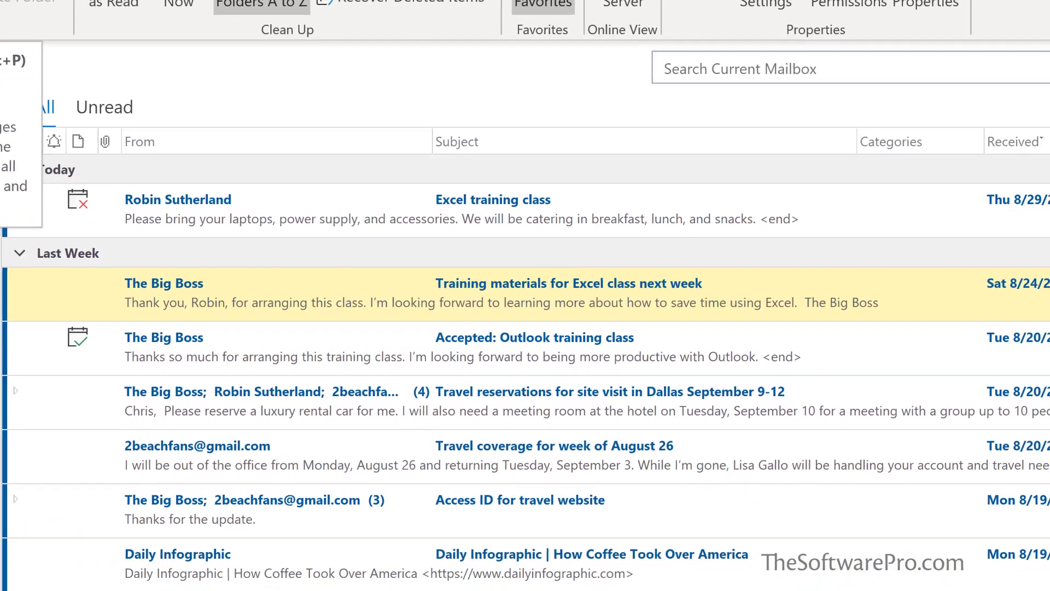
Create a search folder of type Mail flagged for follow up
{"action": "left_click", "coordinate": [116, 109]}
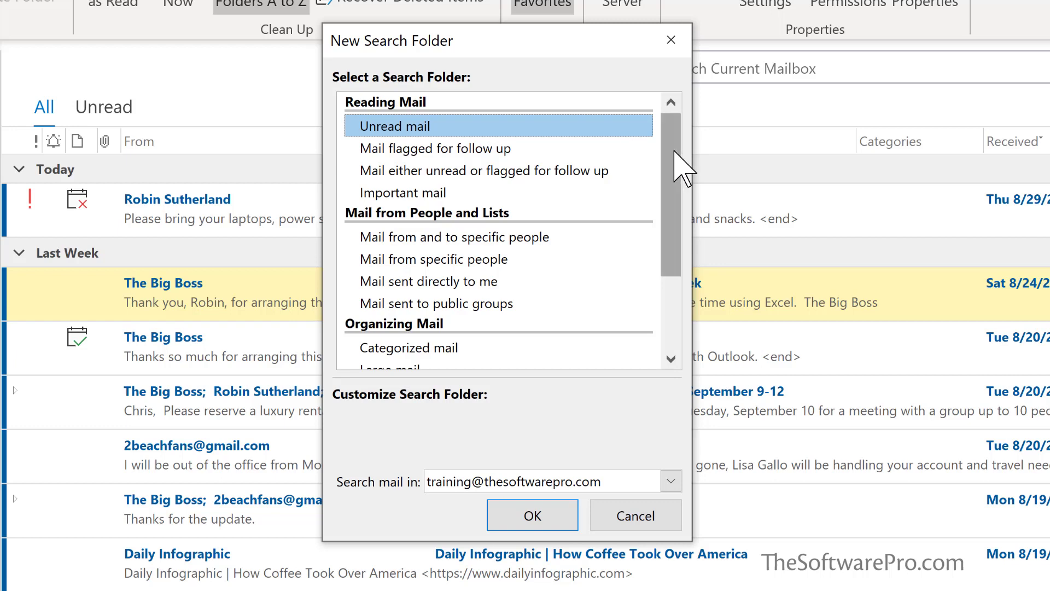
{"action": "left_click_drag", "start_coordinate": [675, 155], "coordinate": [696, 145]}
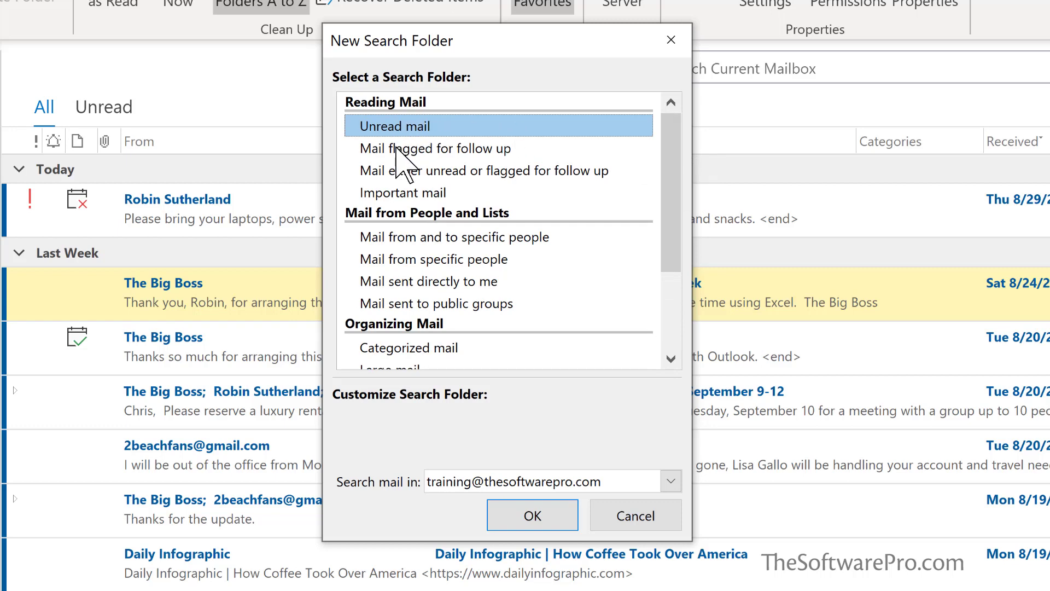
{"action": "left_click", "coordinate": [396, 149]}
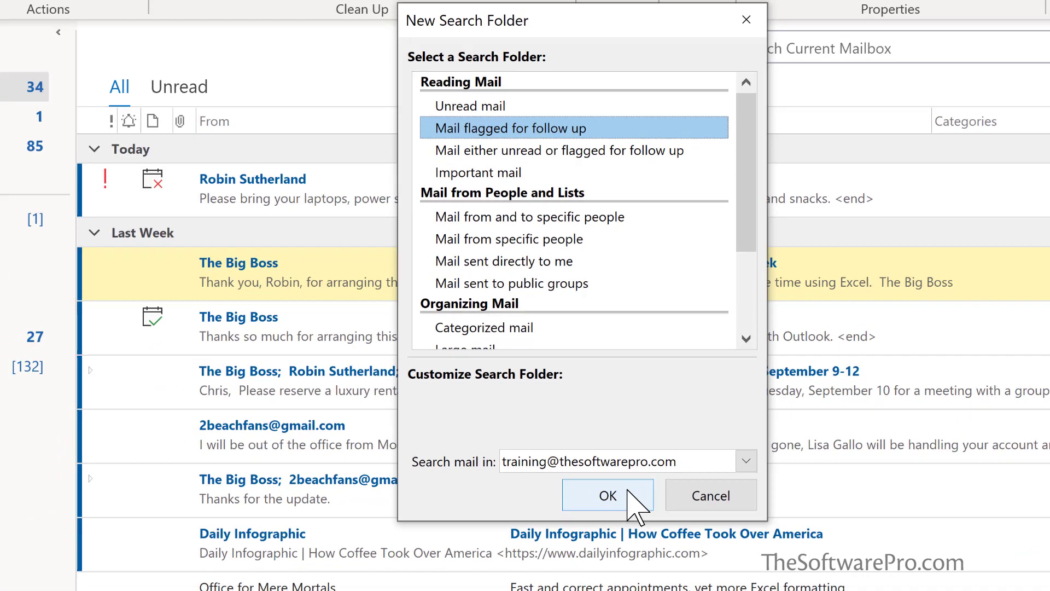
{"action": "left_click", "coordinate": [553, 519]}
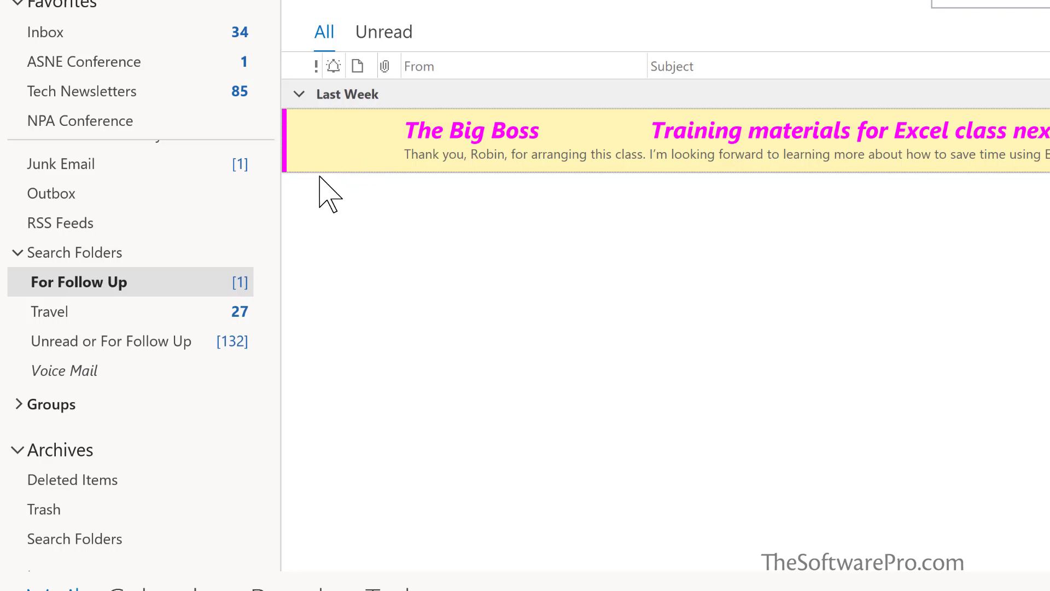
Flag the Travel reservations message with a September 3, 2019 start date and 8:00 AM reminder
{"action": "left_click", "coordinate": [98, 31]}
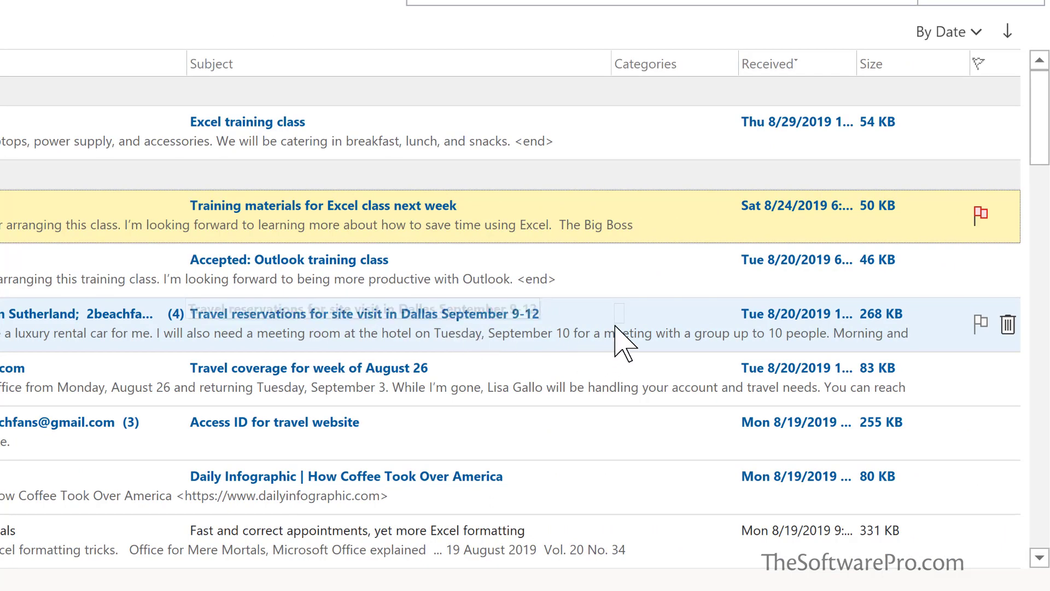
{"action": "left_click", "coordinate": [981, 323]}
{"action": "right_click", "coordinate": [979, 324]}
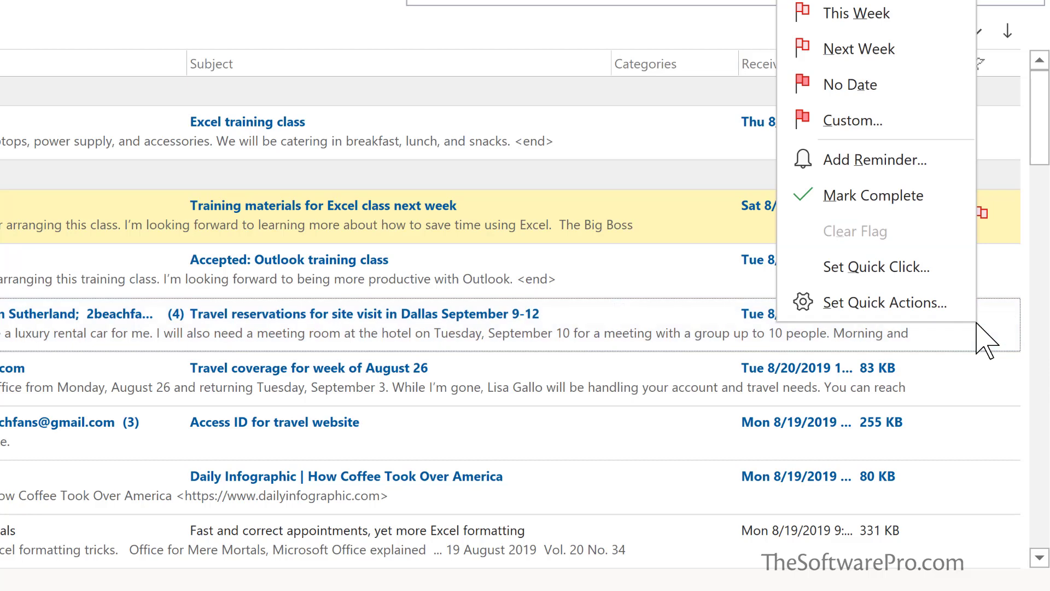
{"action": "left_click", "coordinate": [866, 161]}
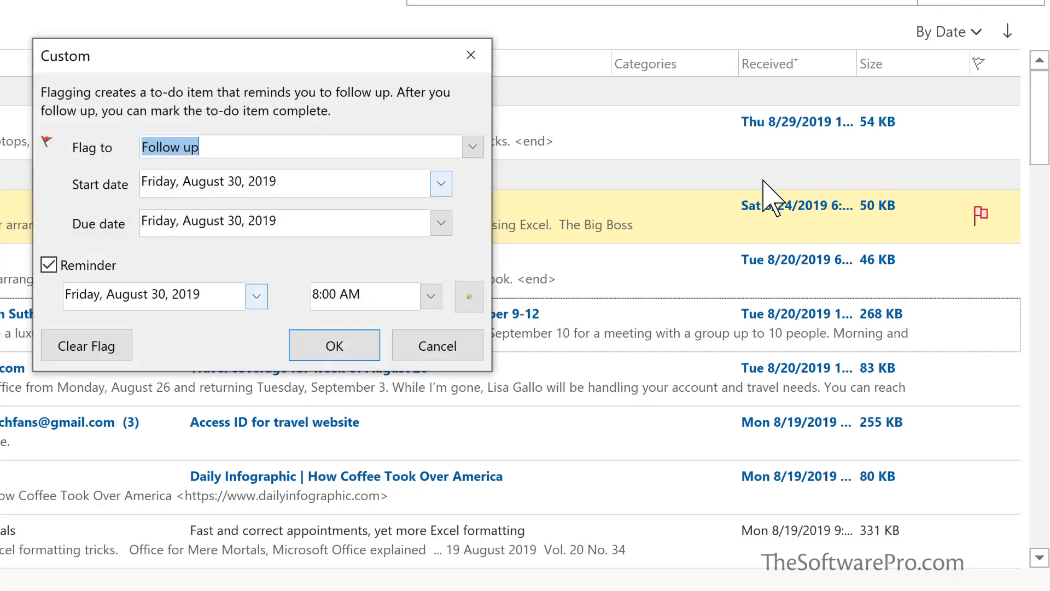
{"action": "left_click", "coordinate": [441, 184]}
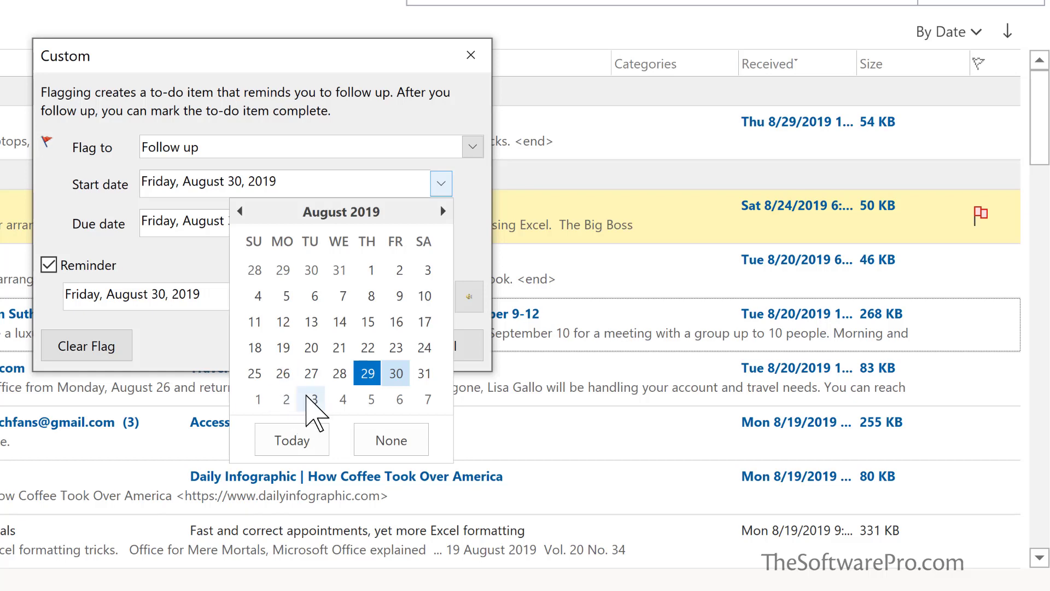
{"action": "left_click", "coordinate": [315, 400]}
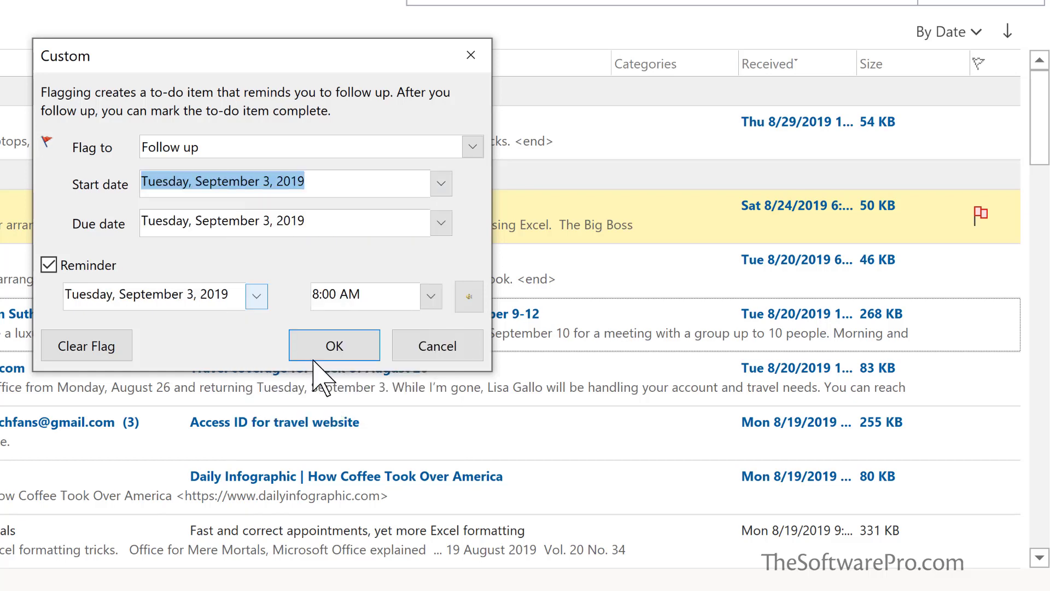
{"action": "left_click", "coordinate": [327, 345]}
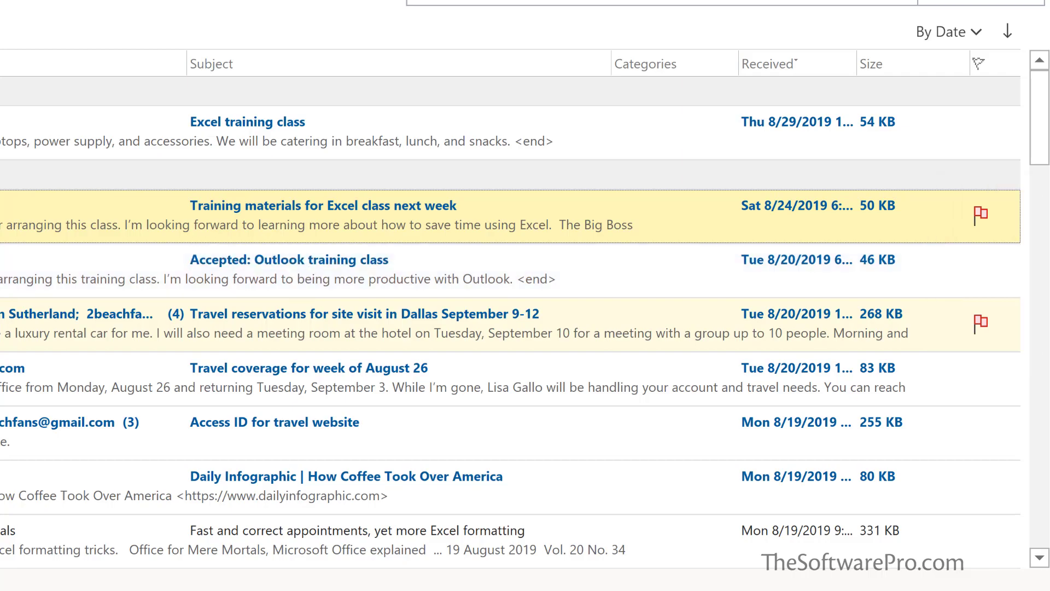
View the For Follow Up search folder's two flagged messages
{"action": "left_click", "coordinate": [77, 280]}
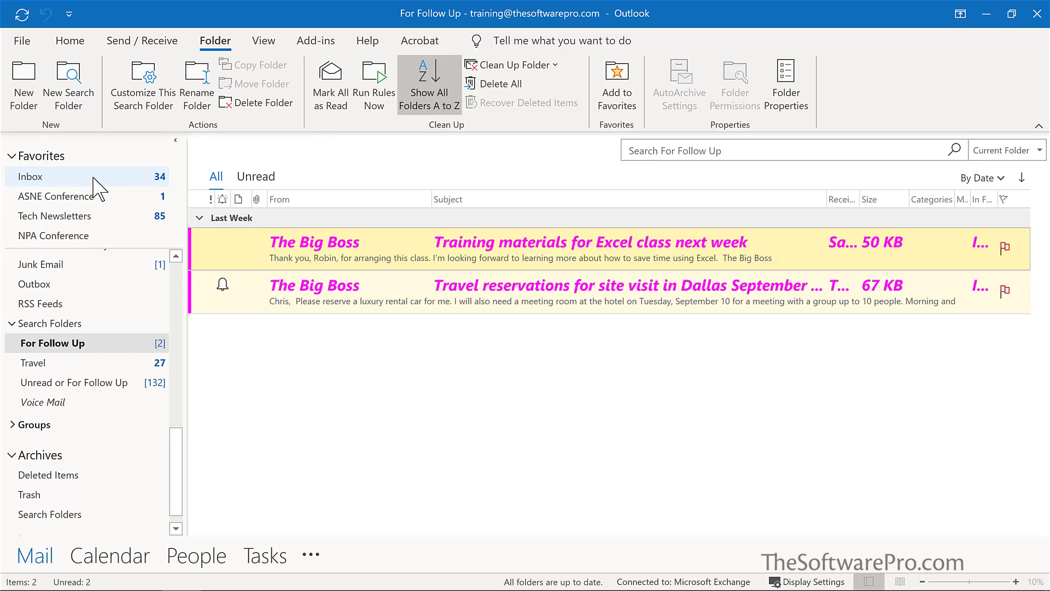
Return to the Inbox and add the For Follow Up search folder to Favorites
{"action": "left_click", "coordinate": [93, 178]}
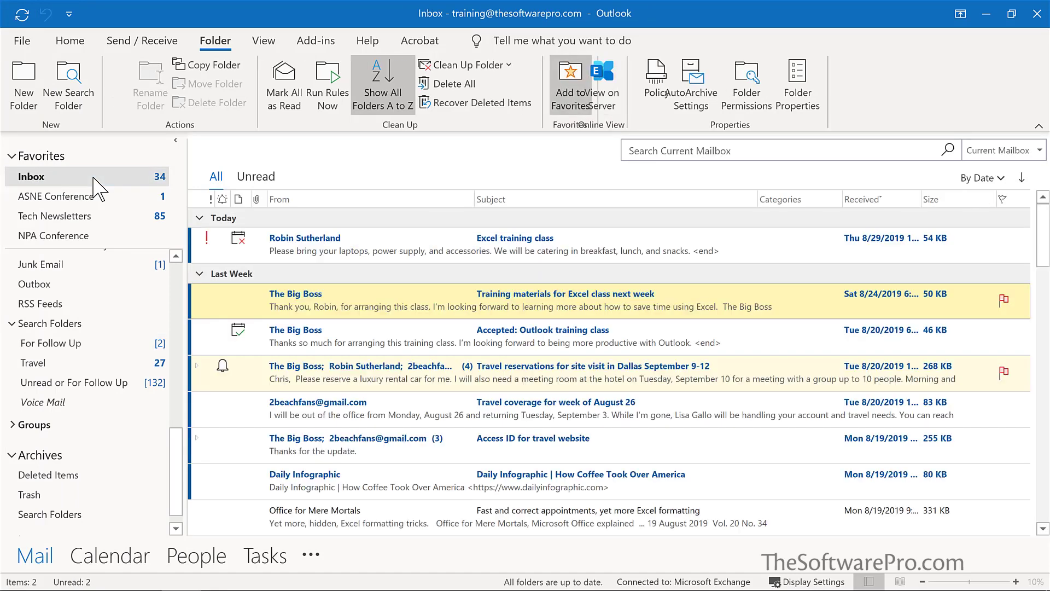
{"action": "right_click", "coordinate": [91, 344]}
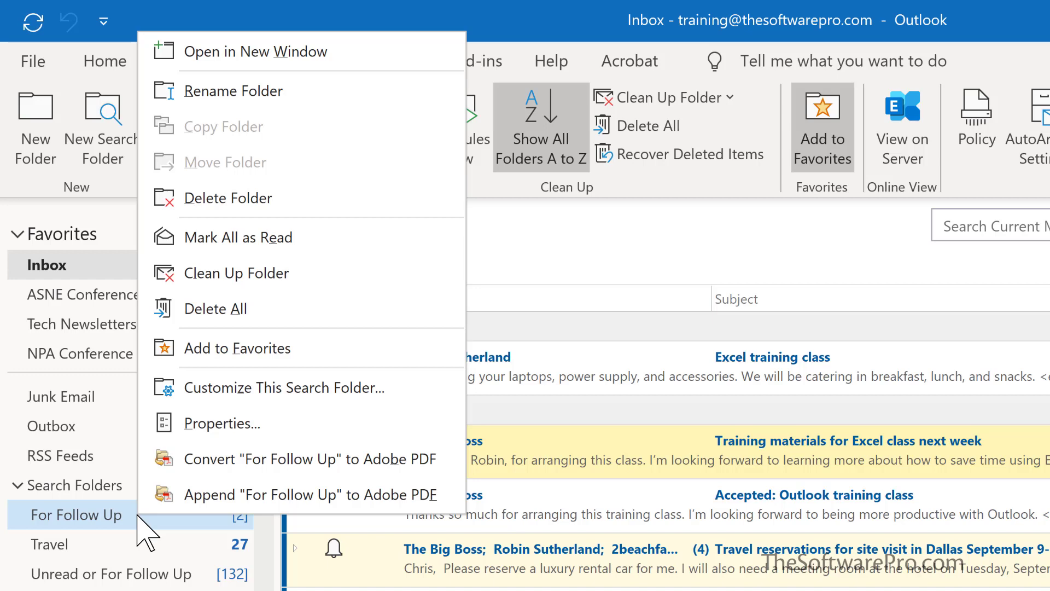
{"action": "left_click", "coordinate": [239, 348]}
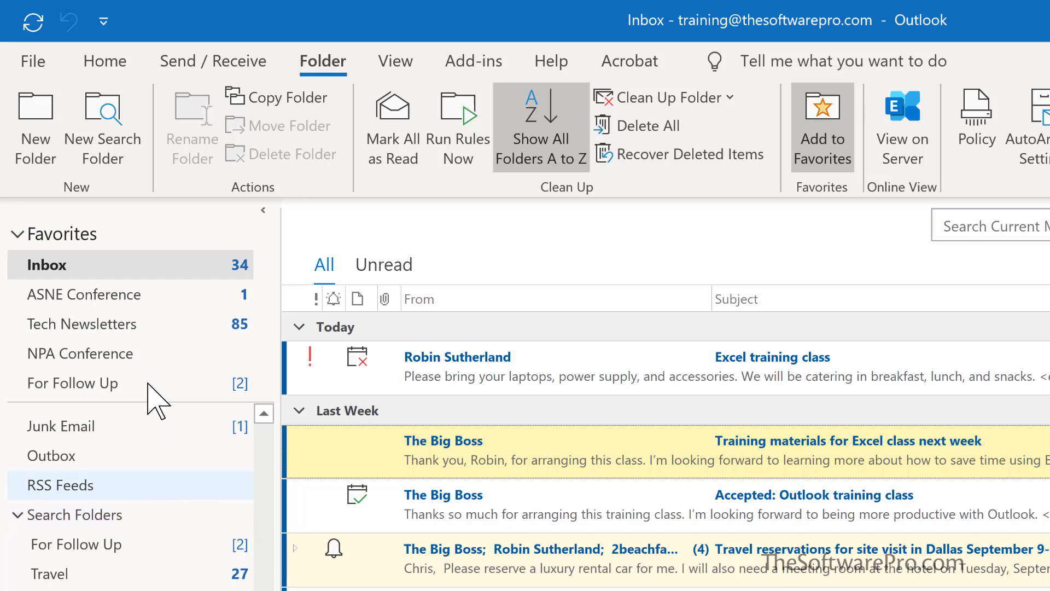
Start another new search folder using the Create a custom Search Folder option
{"action": "left_click", "coordinate": [108, 114]}
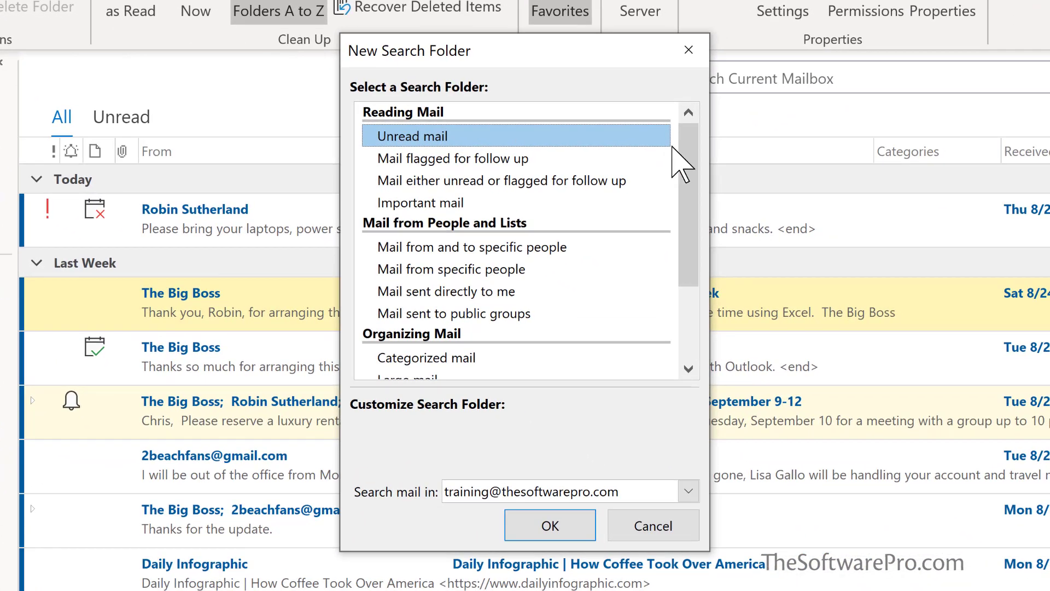
{"action": "scroll", "coordinate": [686, 175], "scroll_direction": "down", "scroll_amount": 3}
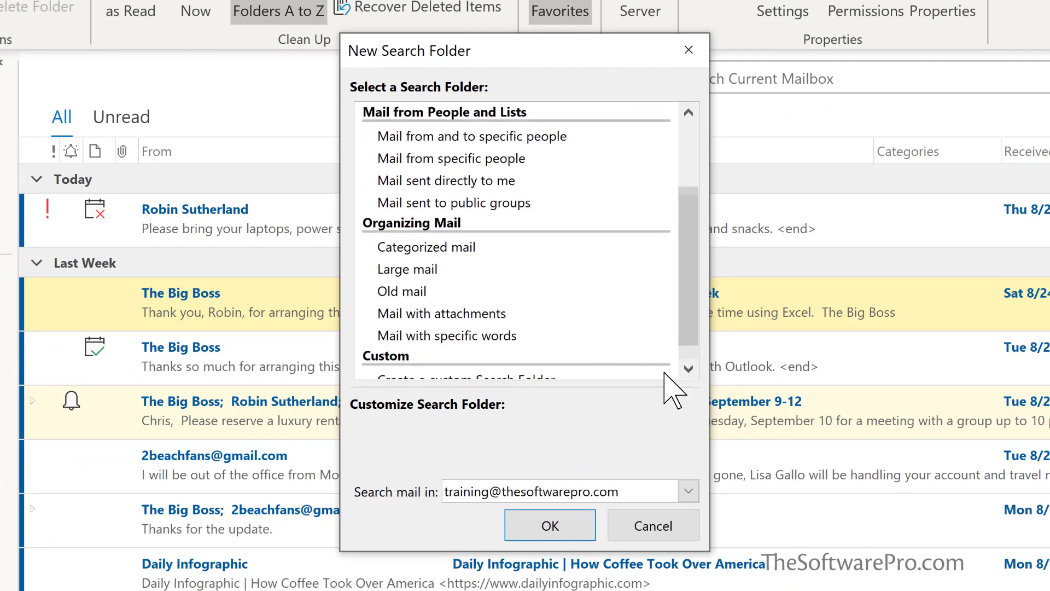
{"action": "left_click", "coordinate": [691, 370]}
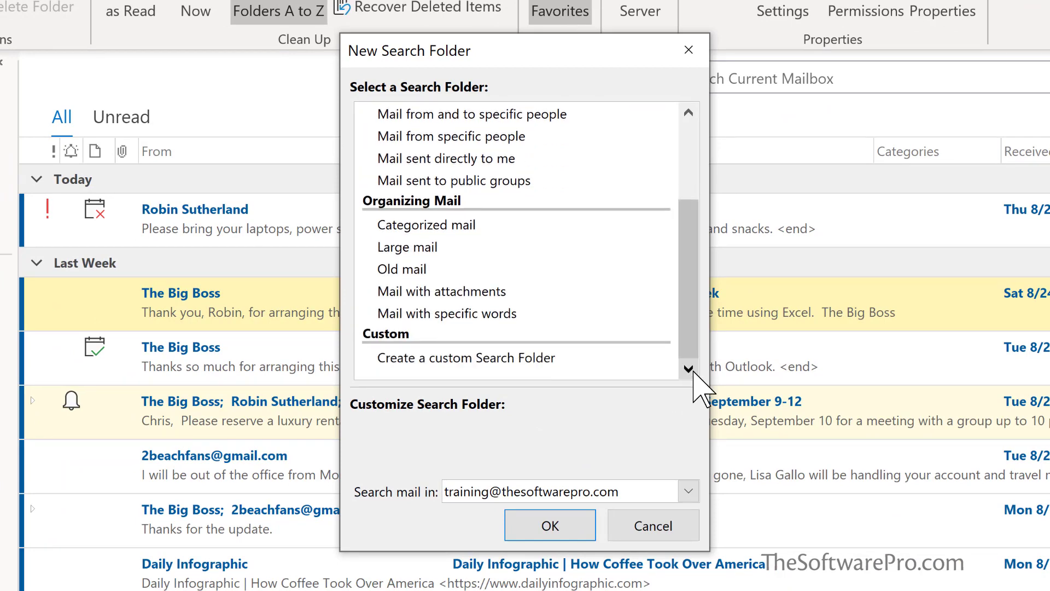
{"action": "left_click", "coordinate": [466, 359]}
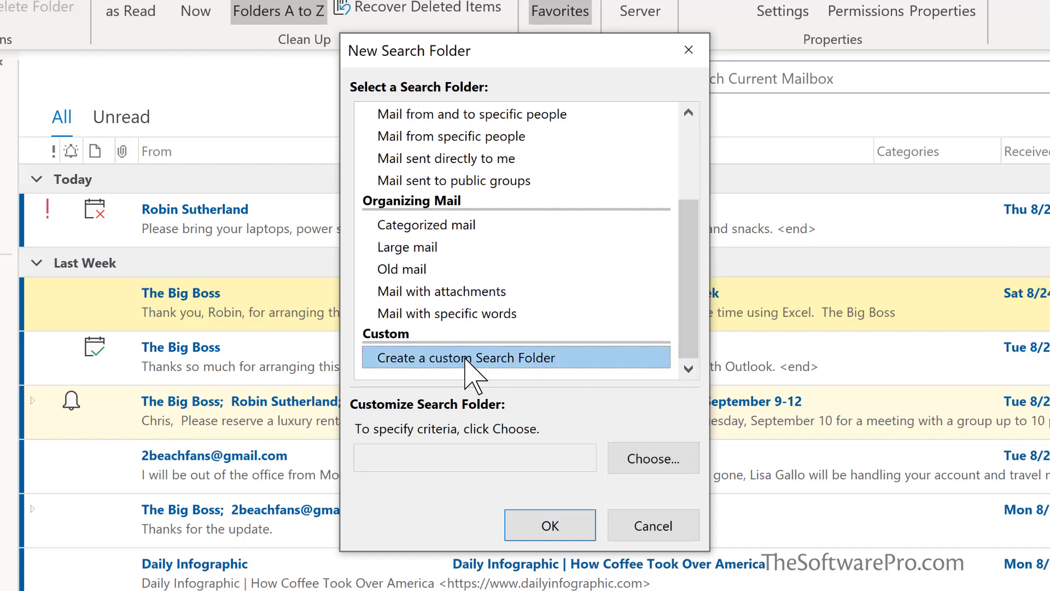
Enter 'Unread messages from The Big Boss' as the custom search folder's name
{"action": "left_click", "coordinate": [637, 461]}
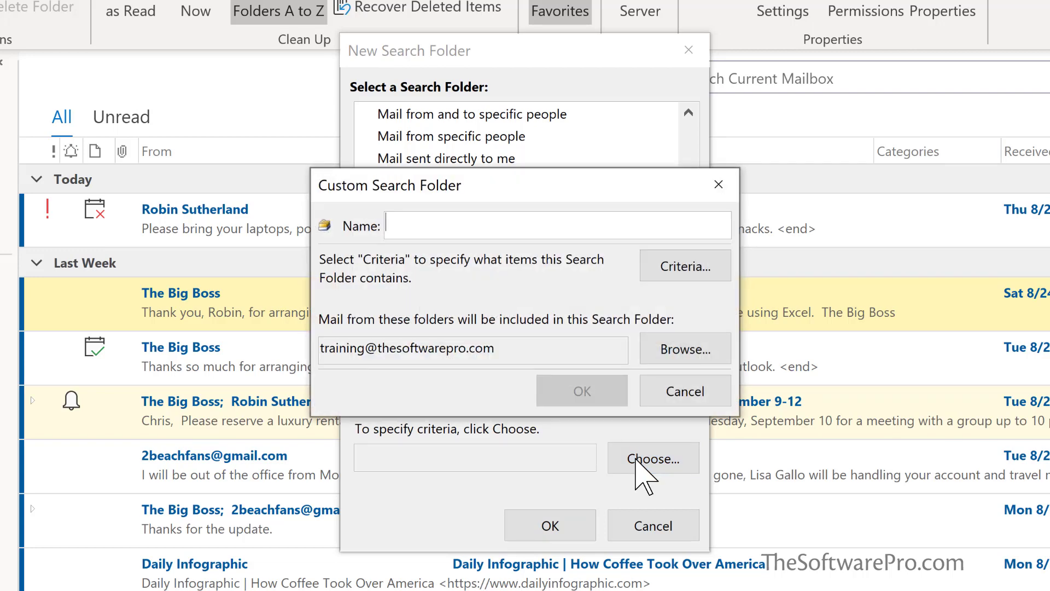
{"action": "type", "text": "Und"}
{"action": "key", "text": "BackSpace"}
{"action": "type", "text": "read"}
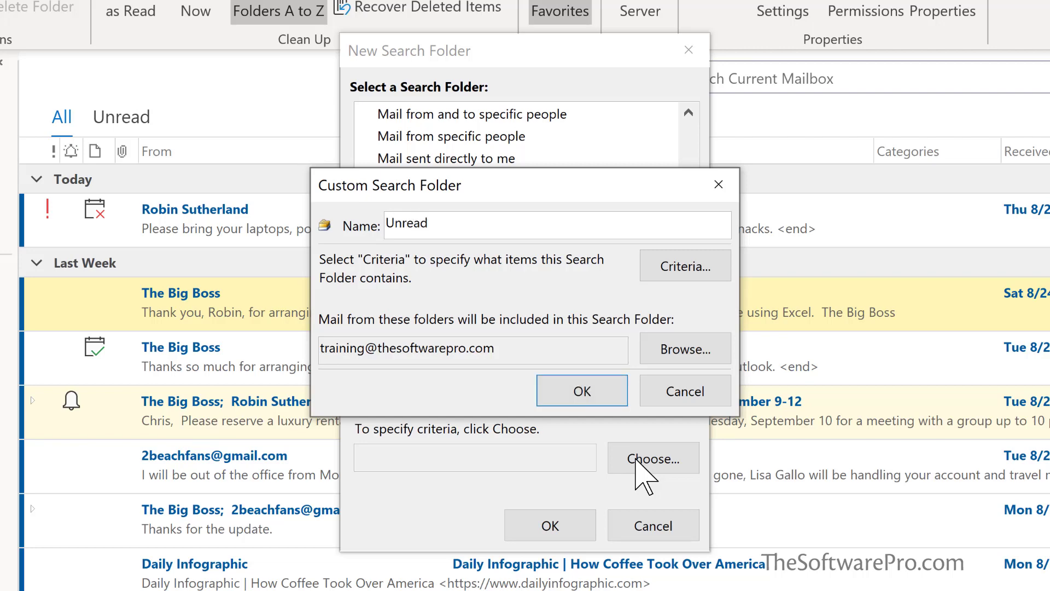
{"action": "type", "text": " messages from "}
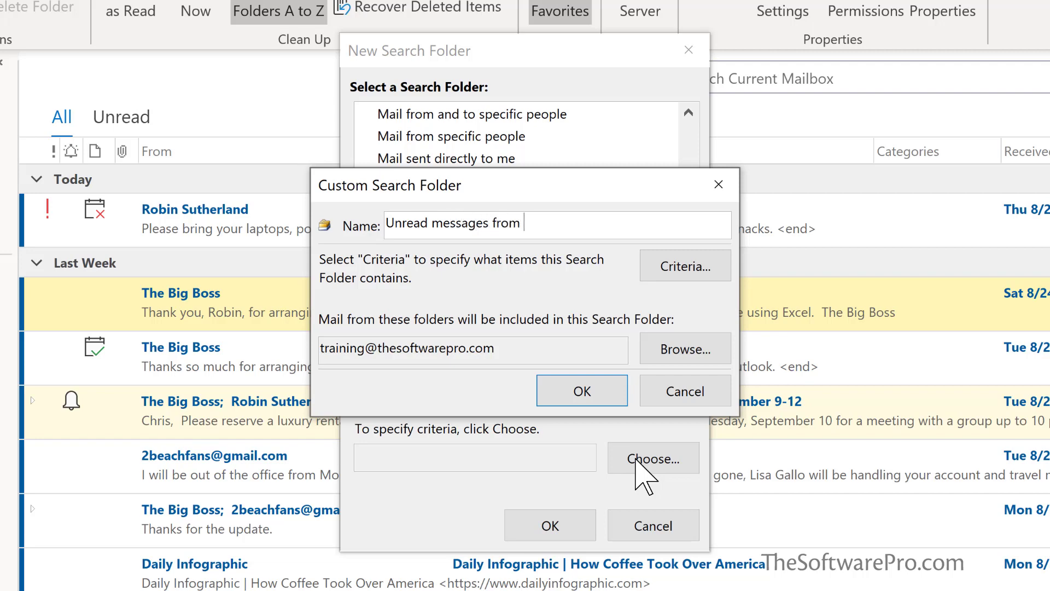
{"action": "type", "text": "The Big Boss"}
Set the criteria to messages from the boss's e-mail address, subject field only, no time limit
{"action": "left_click", "coordinate": [691, 284]}
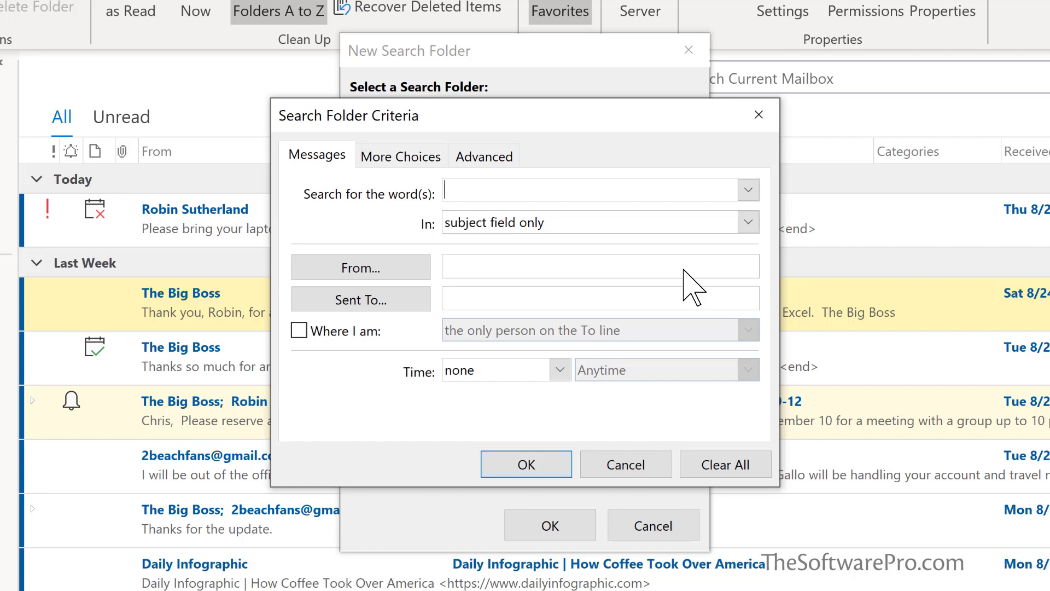
{"action": "left_click", "coordinate": [482, 265]}
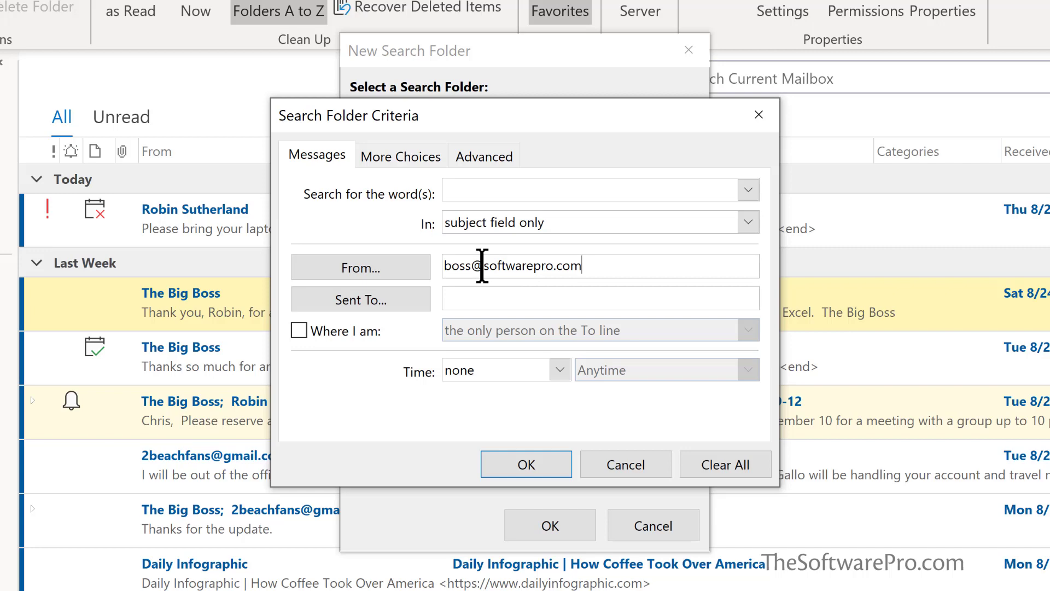
{"action": "left_click", "coordinate": [748, 222]}
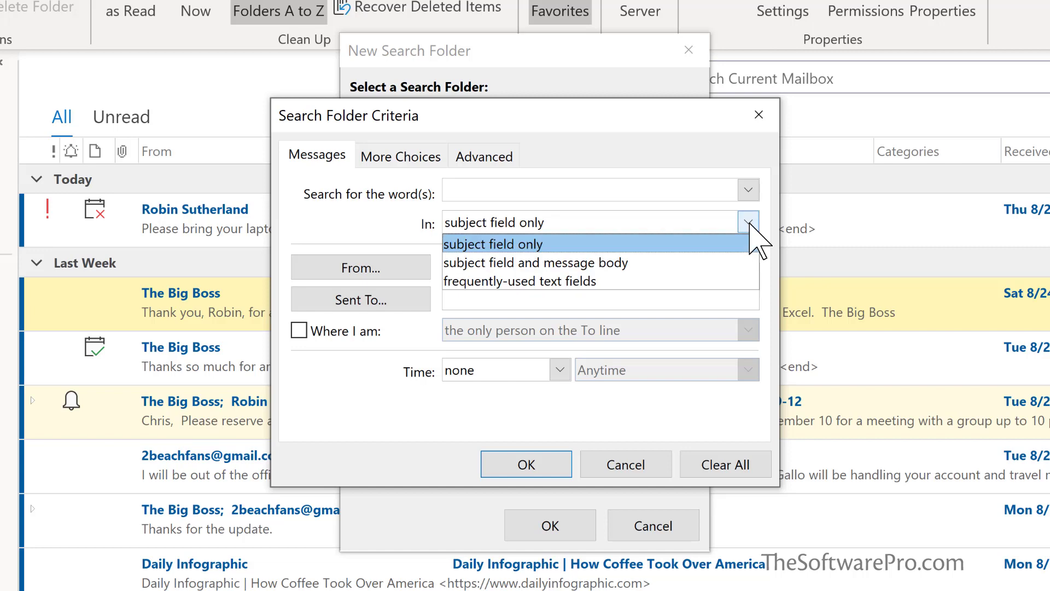
{"action": "left_click", "coordinate": [366, 222]}
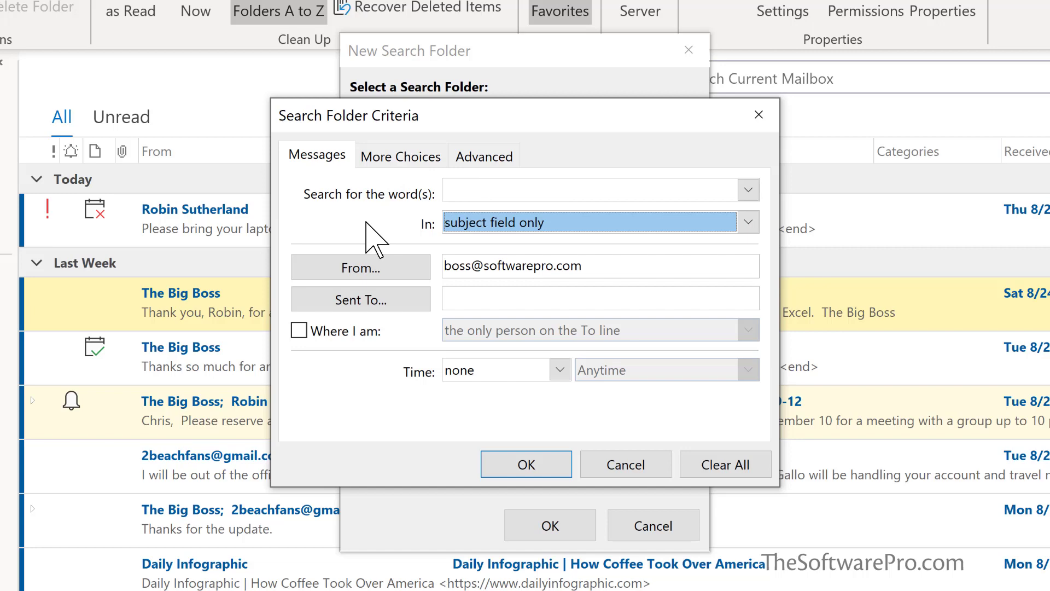
{"action": "left_click", "coordinate": [561, 371]}
{"action": "left_click", "coordinate": [563, 374]}
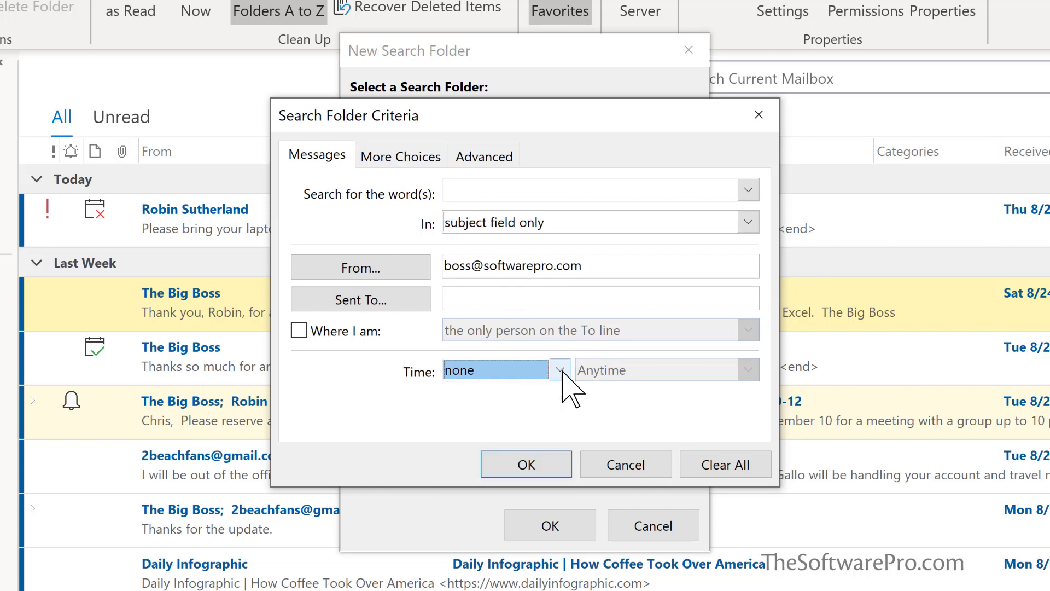
On More Choices, require unread items and leave the attachment condition switched off
{"action": "left_click", "coordinate": [405, 158]}
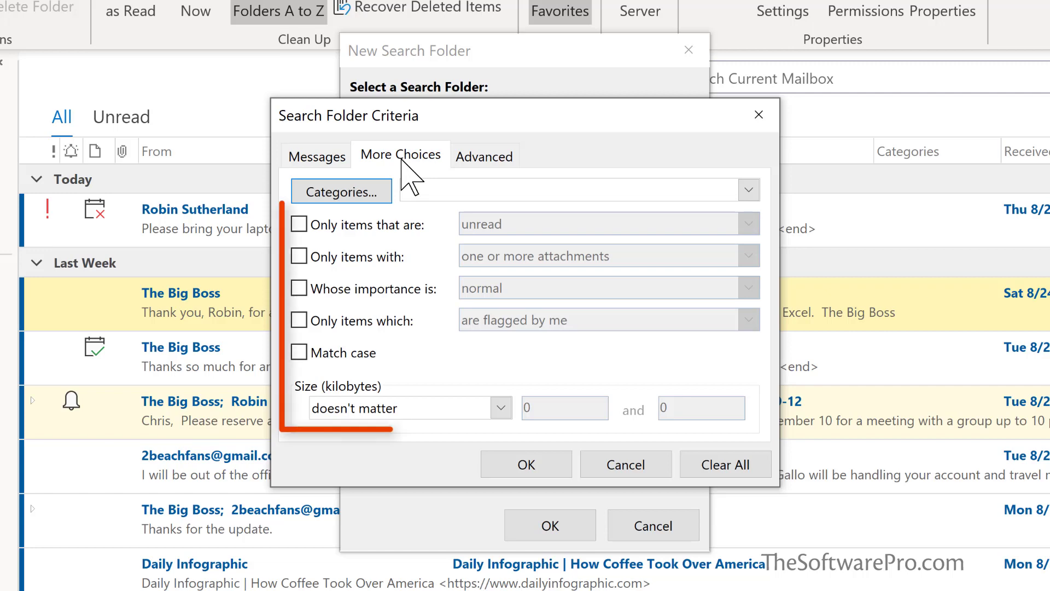
{"action": "left_click", "coordinate": [300, 224]}
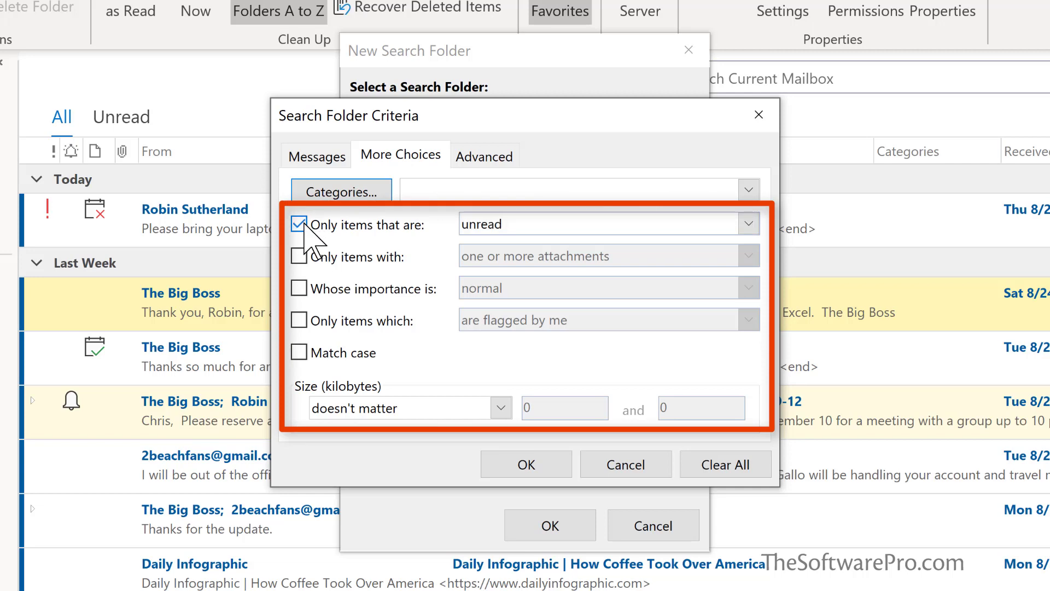
{"action": "left_click", "coordinate": [748, 224]}
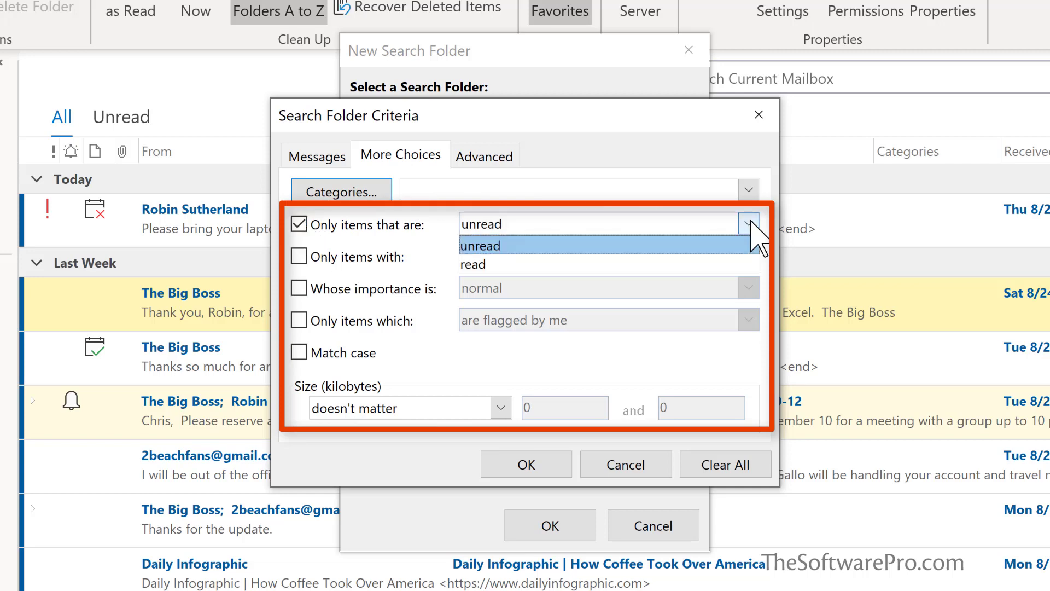
{"action": "left_click", "coordinate": [751, 221]}
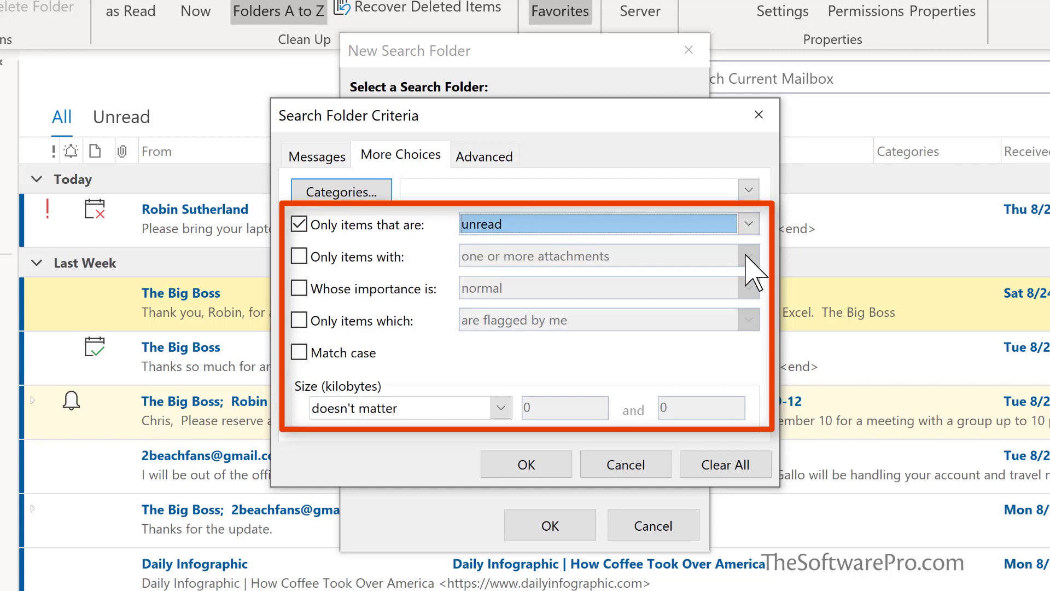
{"action": "left_click", "coordinate": [299, 256]}
{"action": "left_click", "coordinate": [593, 258]}
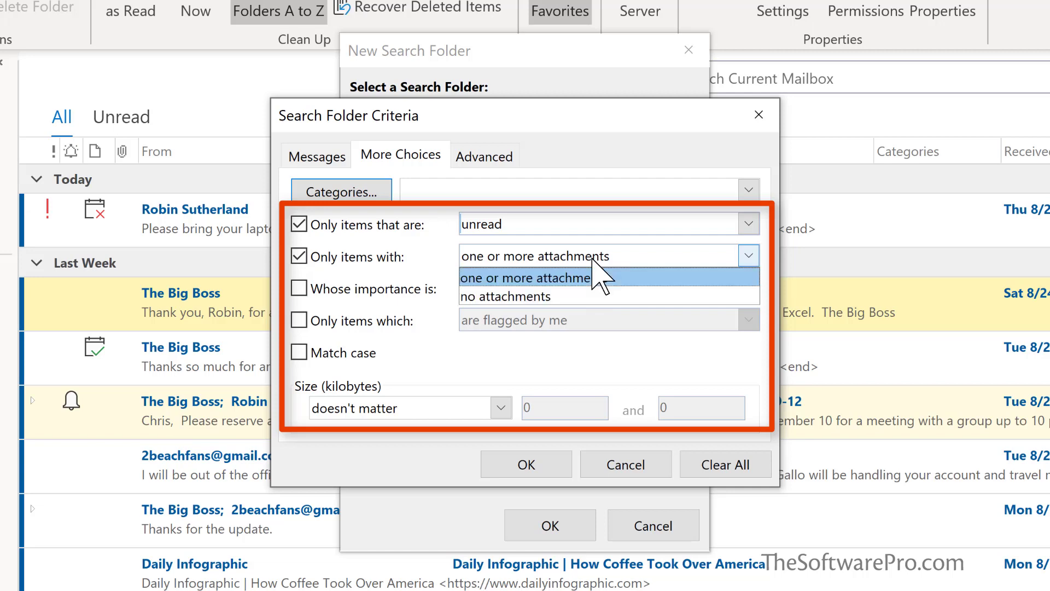
{"action": "left_click", "coordinate": [302, 259]}
{"action": "left_click", "coordinate": [302, 259]}
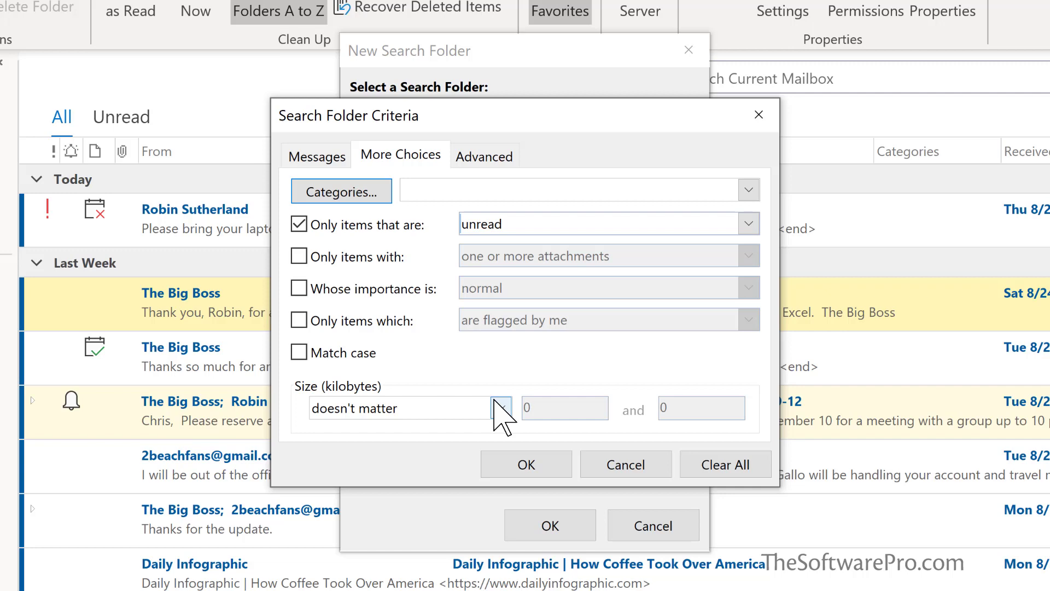
Check the Advanced criteria fields without adding any, then accept the unread-from-the-boss criteria
{"action": "left_click", "coordinate": [484, 153]}
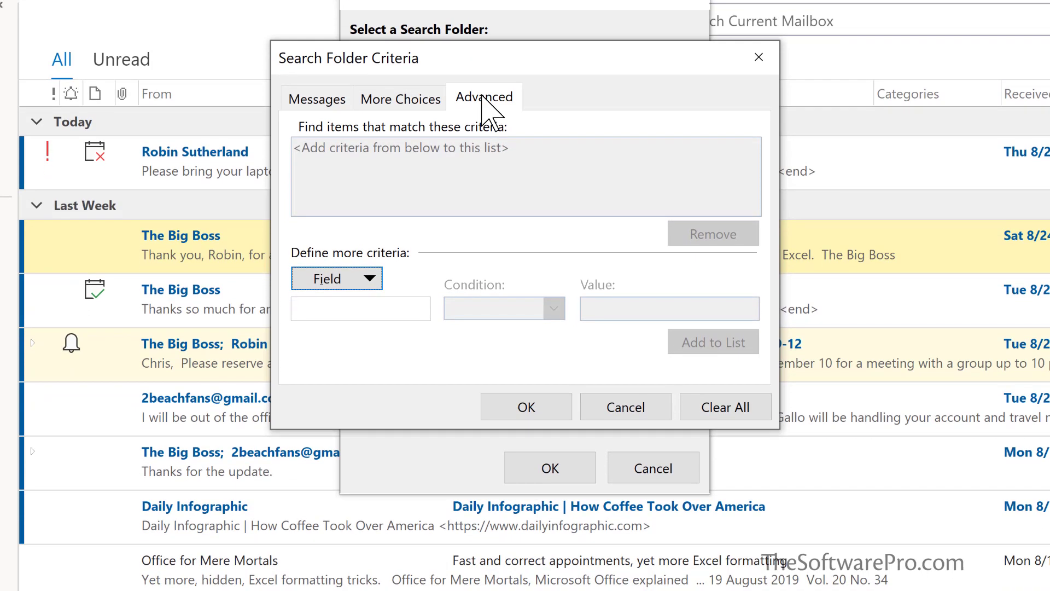
{"action": "left_click", "coordinate": [372, 279]}
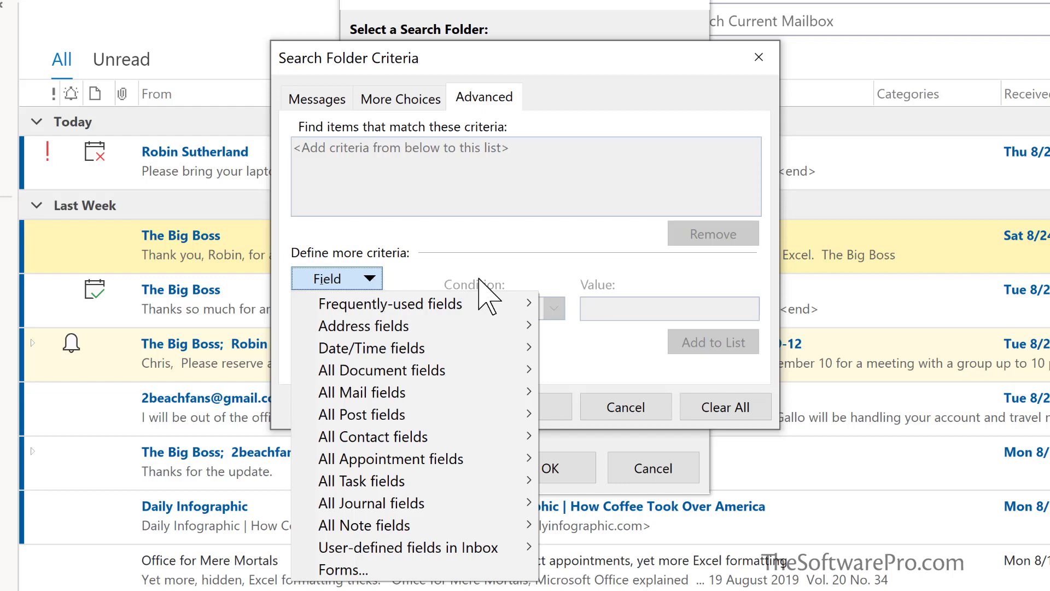
{"action": "left_click", "coordinate": [545, 266]}
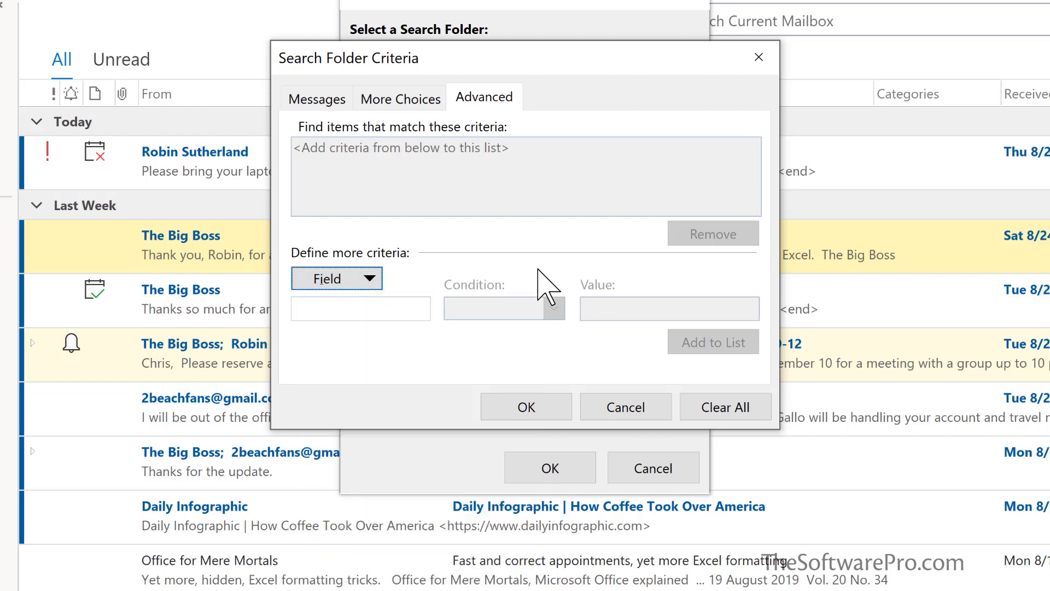
{"action": "left_click", "coordinate": [527, 407]}
Confirm the custom folder 'Unread messages from The Big Boss' and create the search folder
{"action": "left_click", "coordinate": [571, 345]}
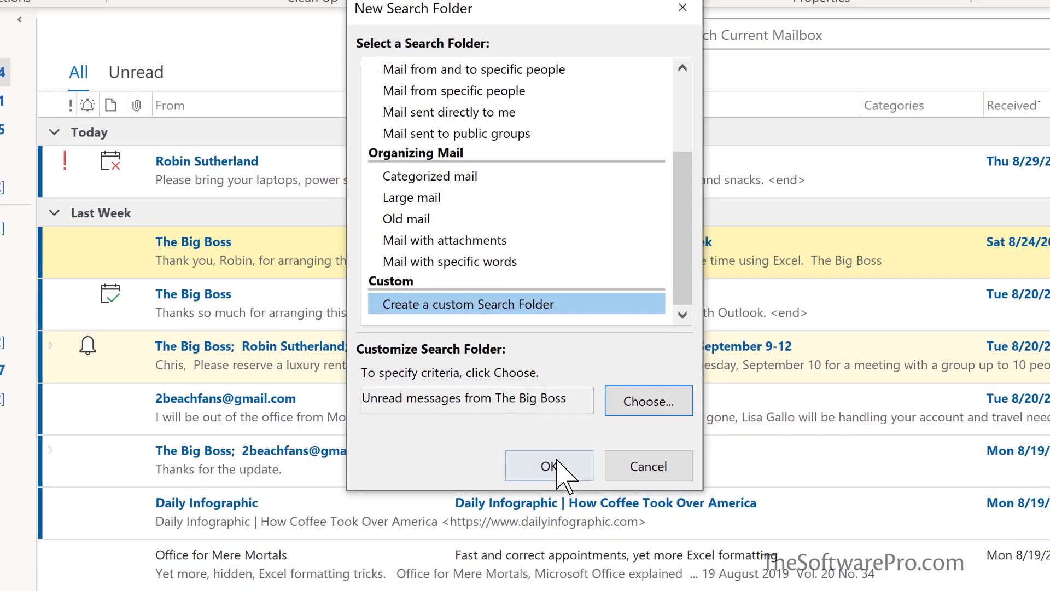
{"action": "left_click", "coordinate": [554, 471]}
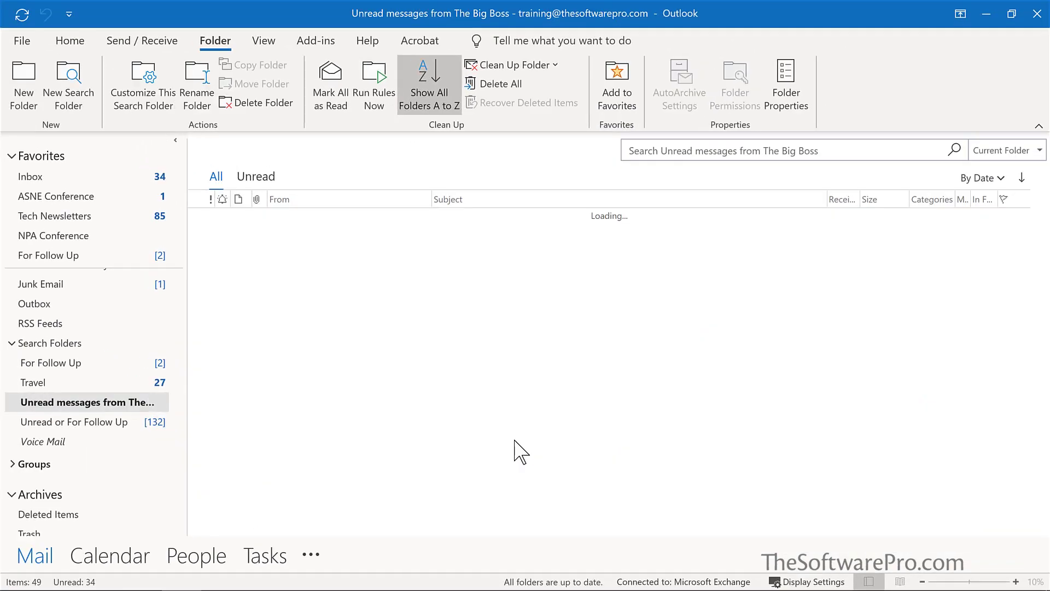